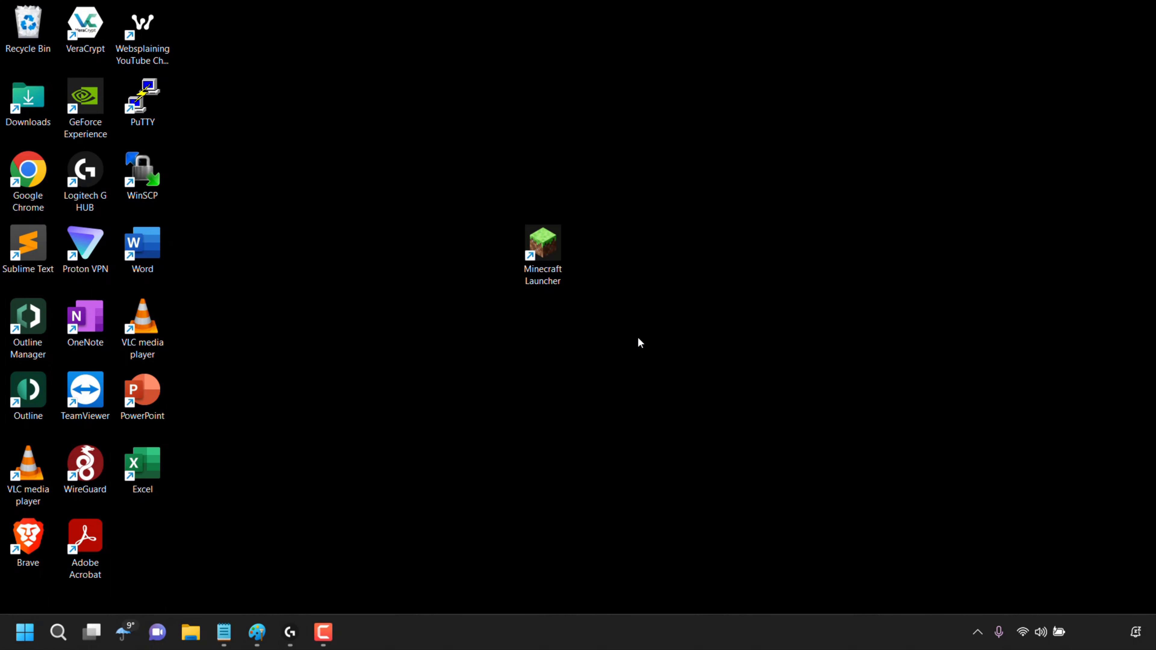
Step: Start the Minecraft Launcher and choose the Mojang account login
click(555, 268)
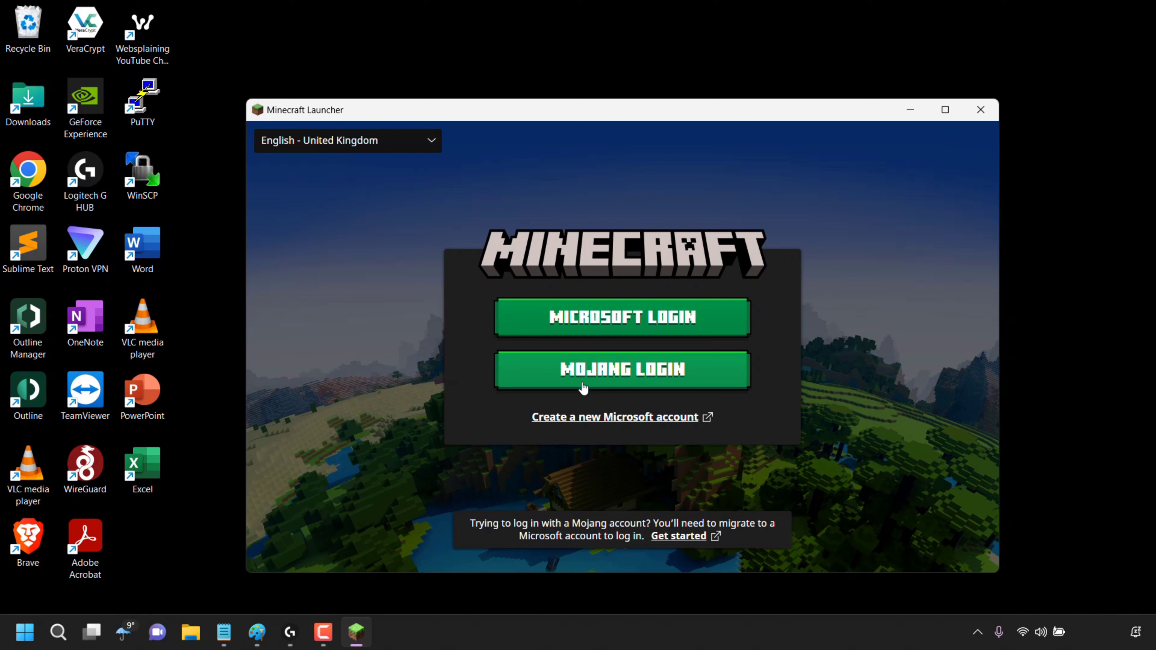
click(603, 383)
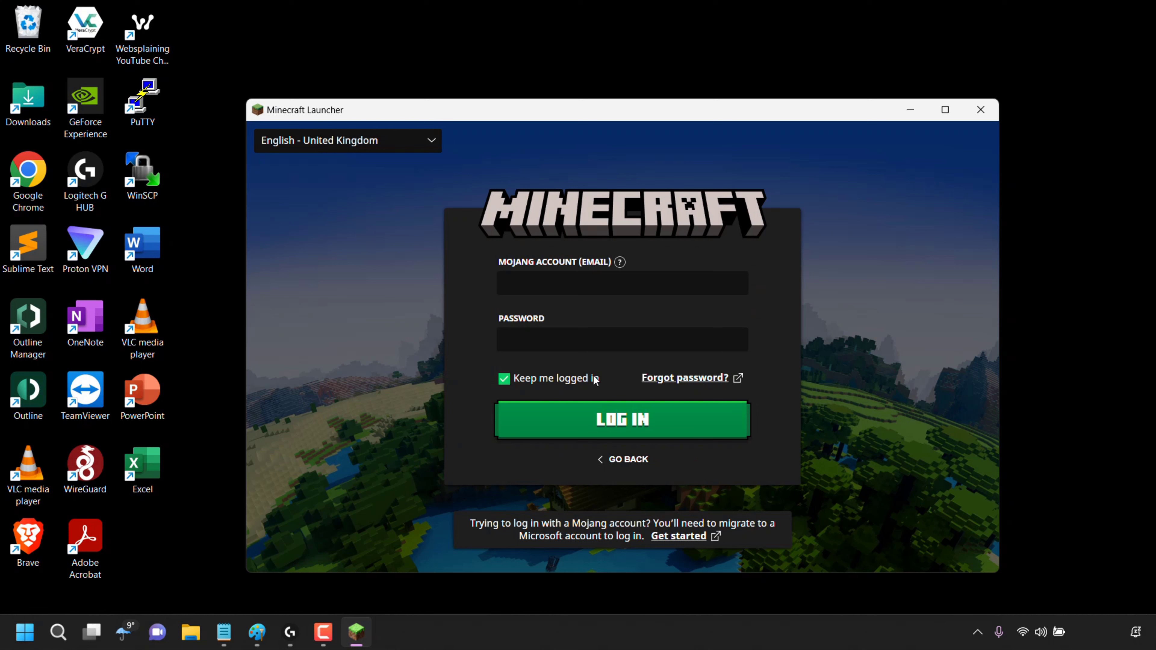
Step: Log in to the launcher with the Mojang account email and password
click(534, 278)
text(webspl)
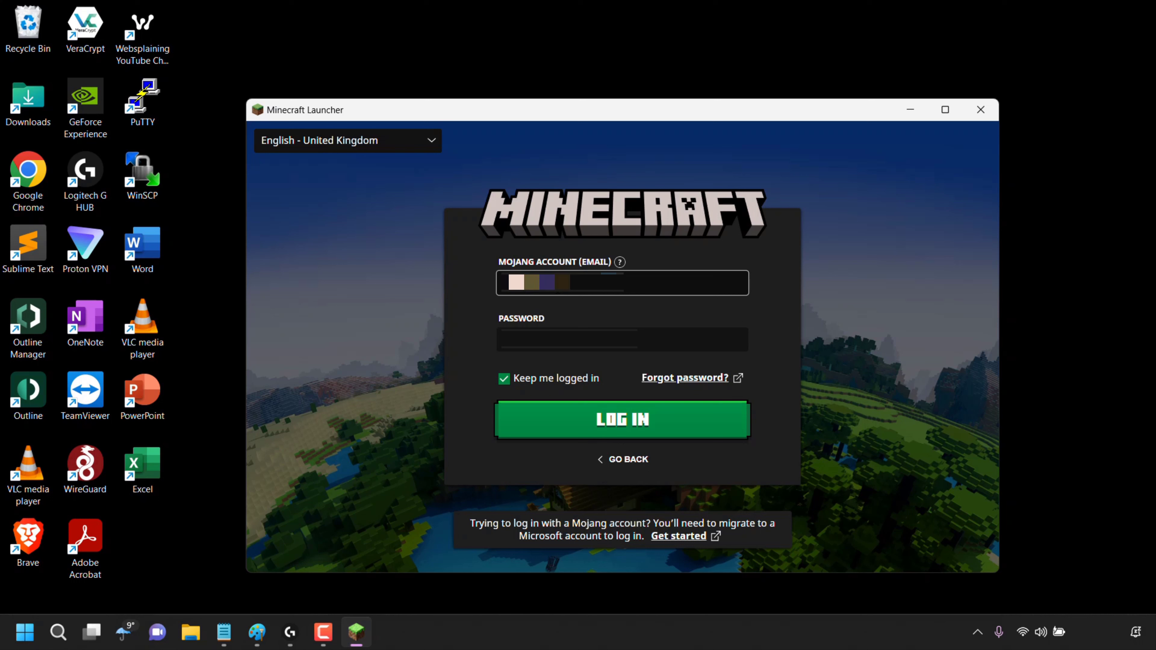
key(Tab)
text(********)
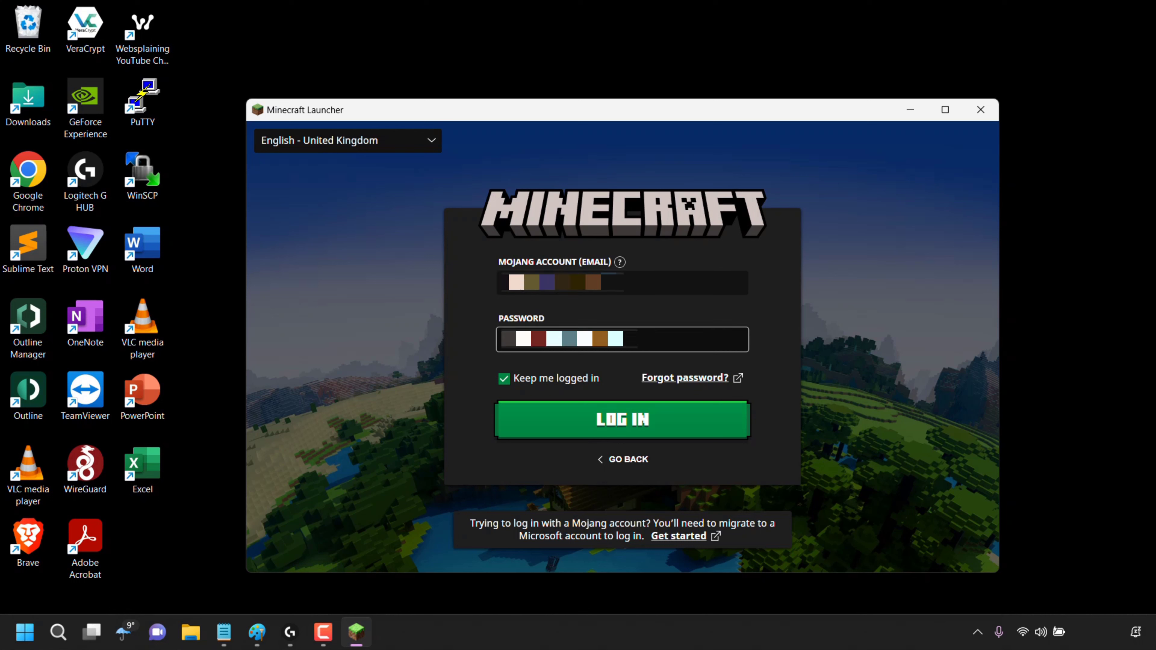
click(665, 426)
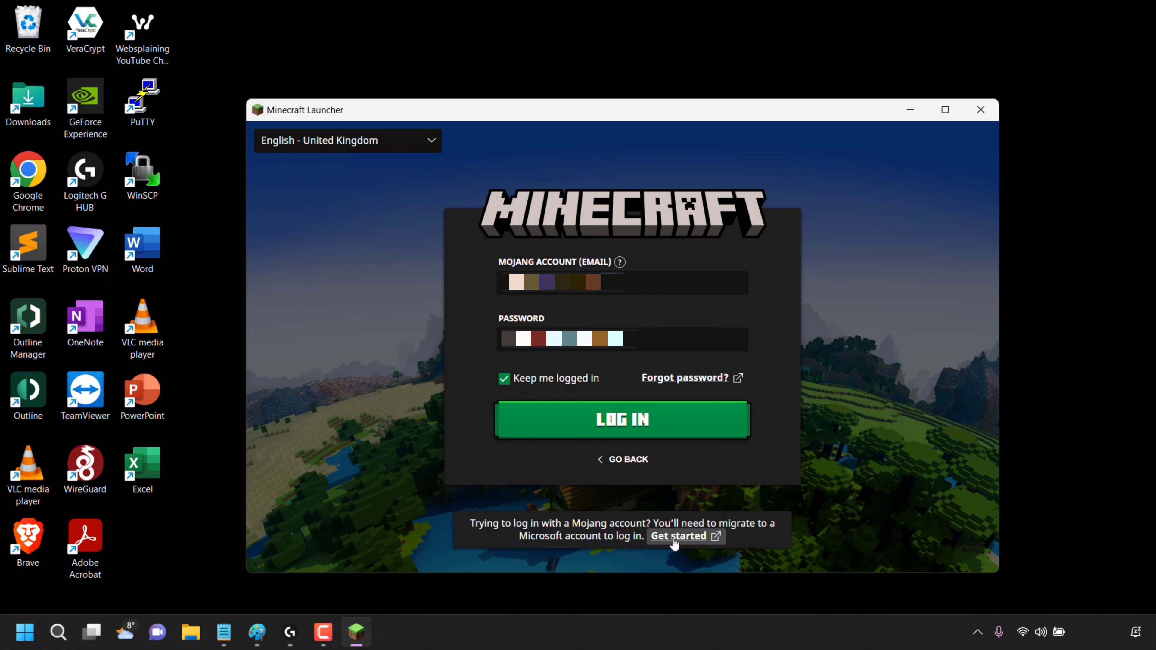
Step: Go back to the account list and choose Migrate for the Mojang account
click(623, 460)
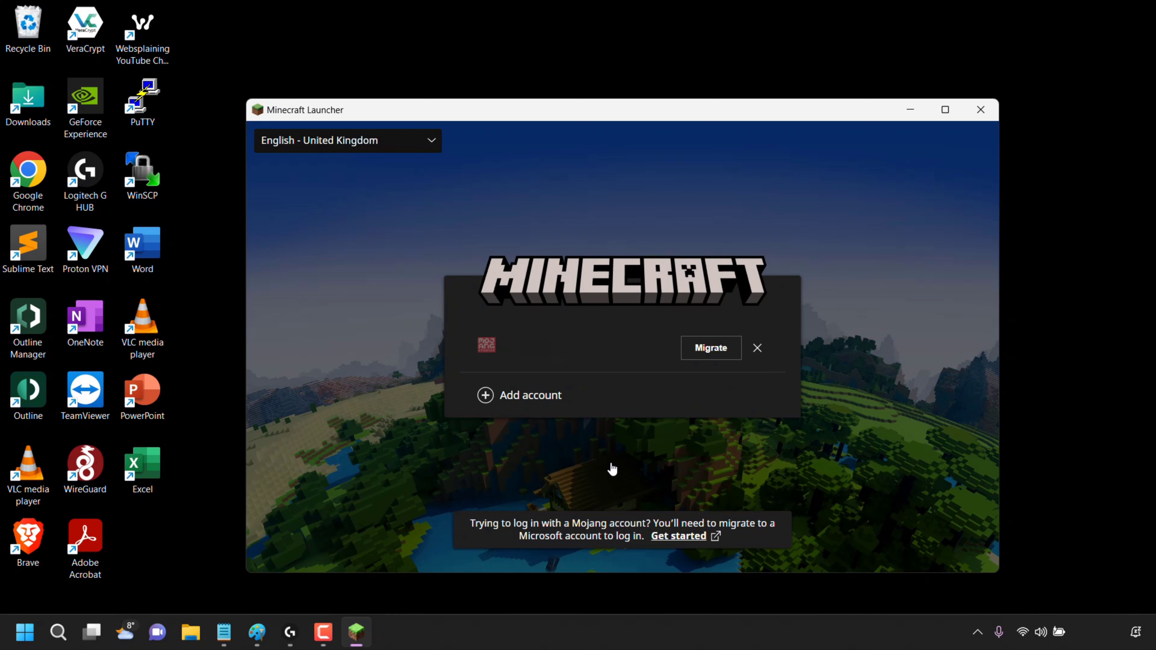
click(721, 362)
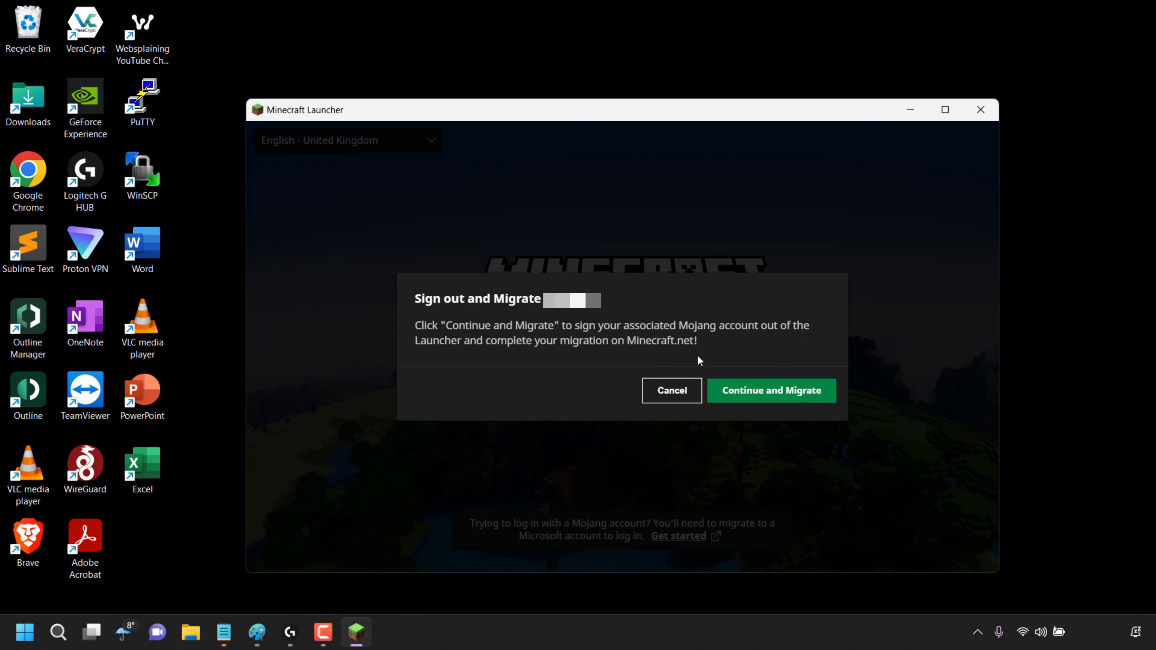
Step: Confirm Sign out and Migrate, then log in to Minecraft.net with the Mojang email and password
click(767, 397)
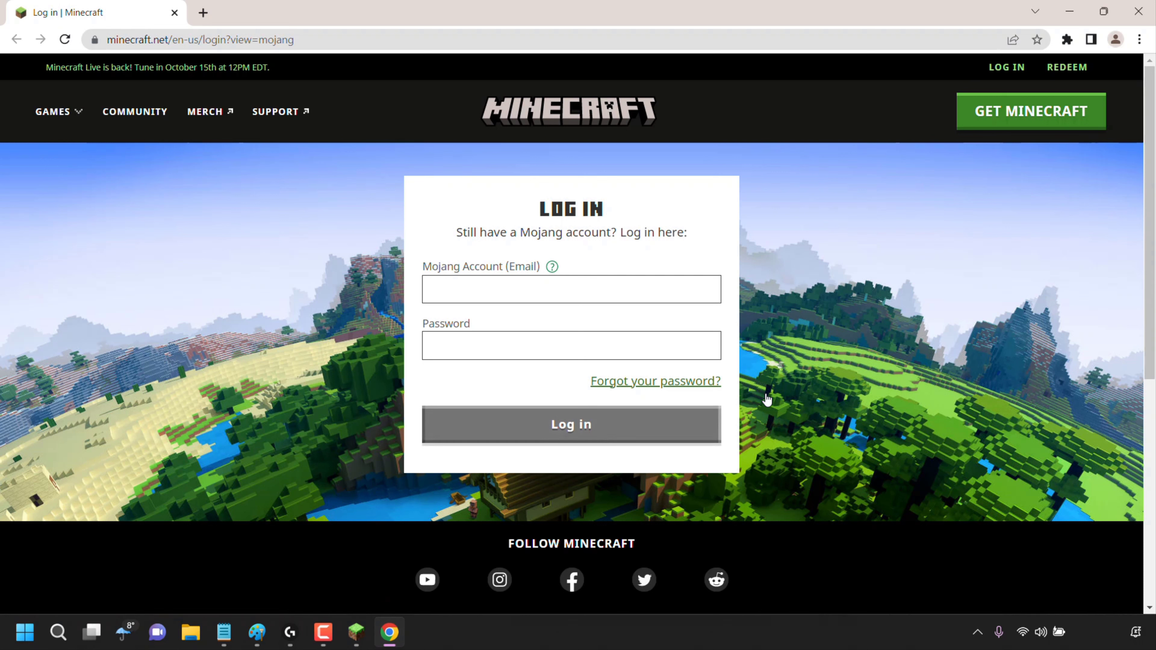
click(480, 295)
text(mine)
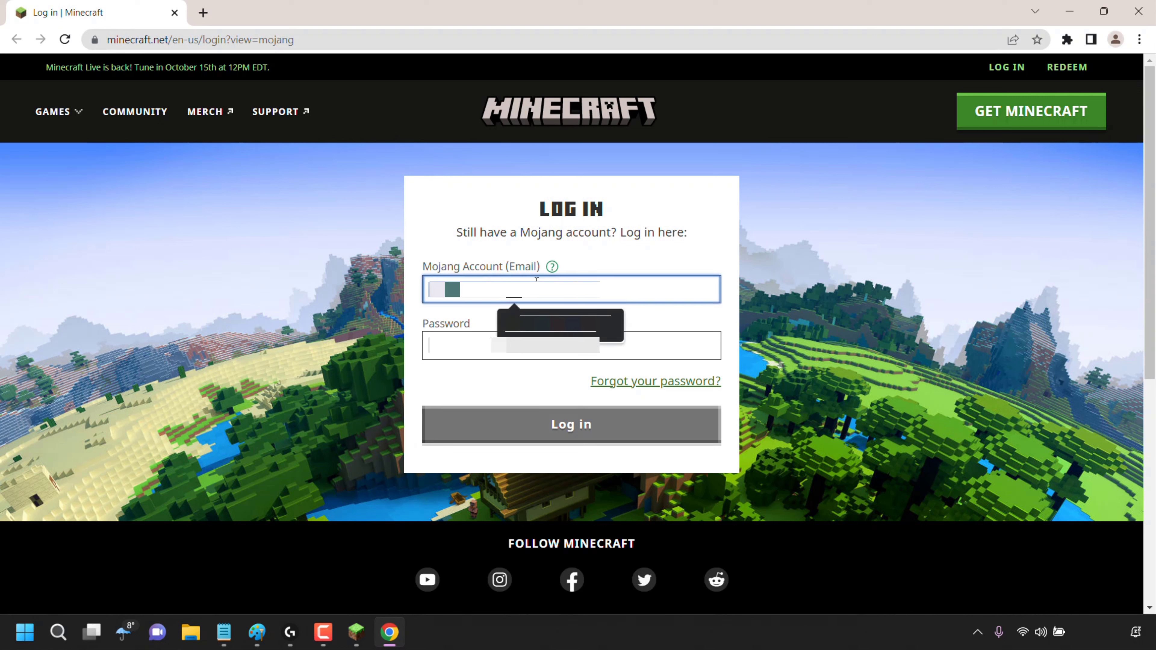
text(c)
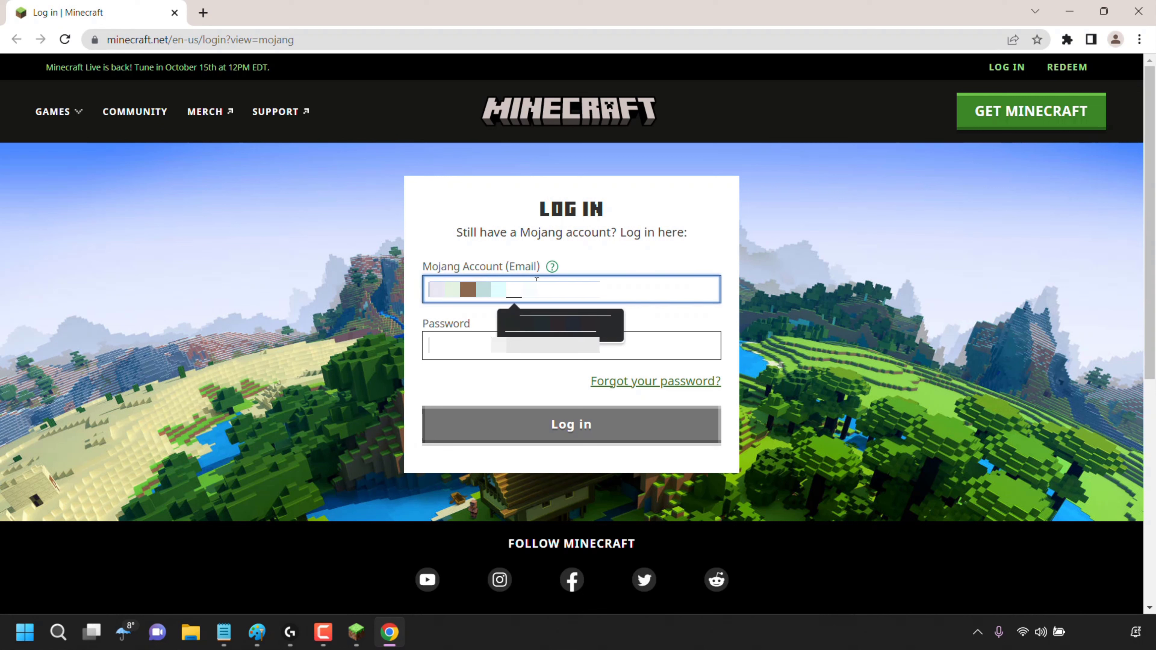
text(ra)
click(505, 339)
text(*********)
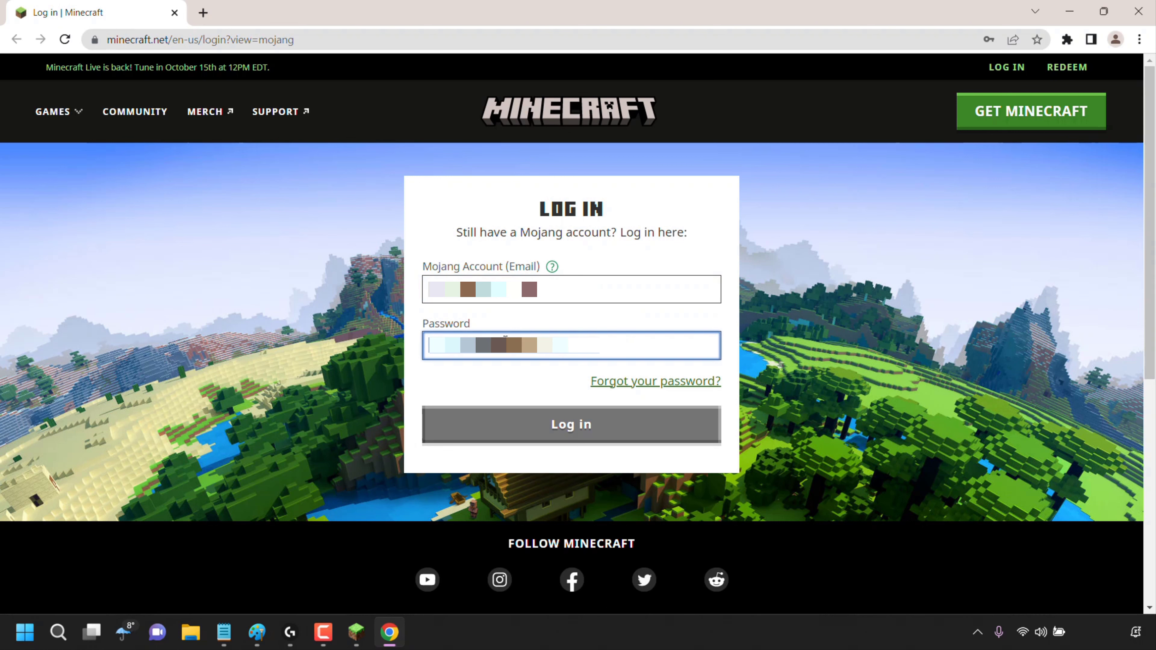
click(623, 426)
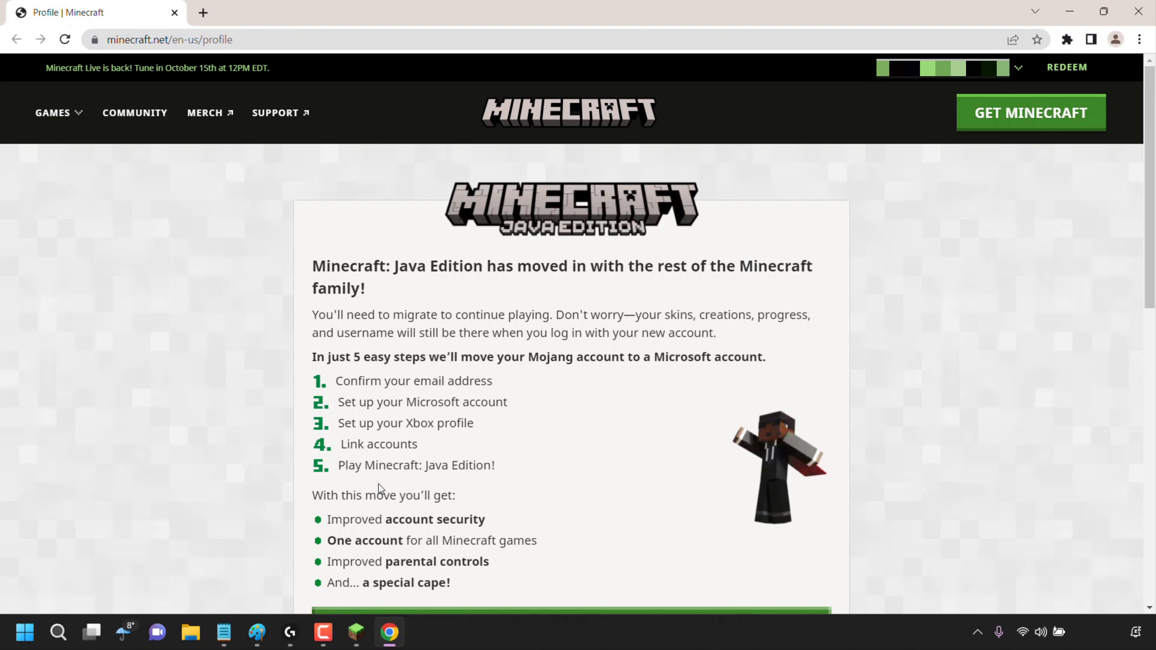
Step: Begin the move to a Microsoft account with LET'S START MOVING! on the profile page
scroll(1149, 273, down, 3)
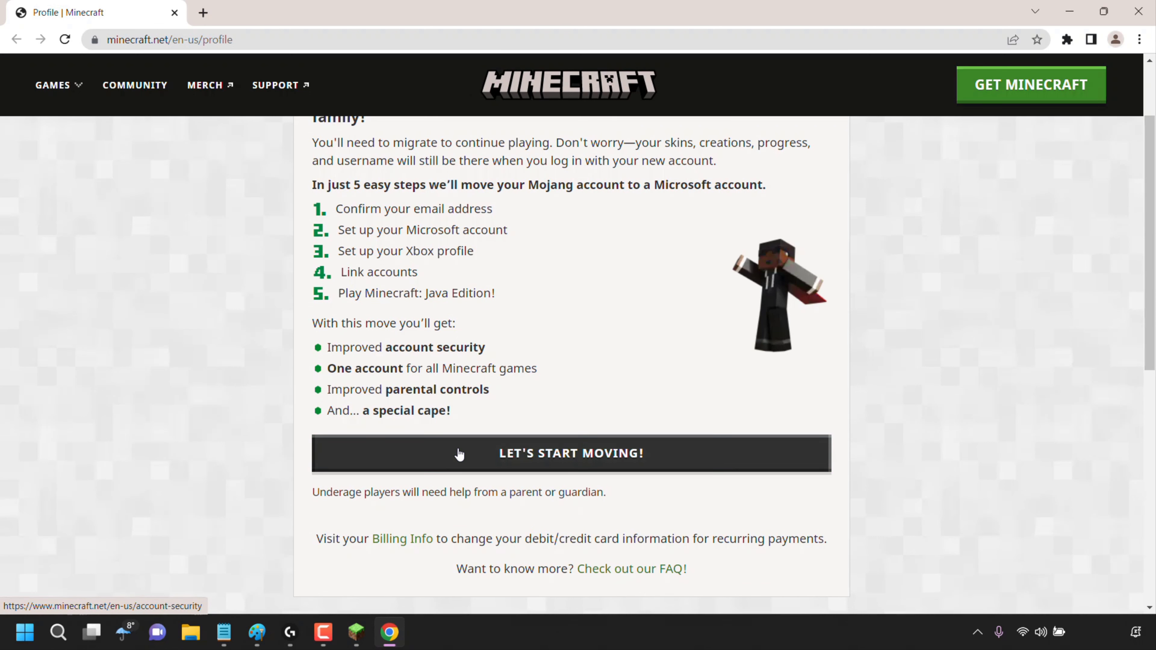
click(588, 456)
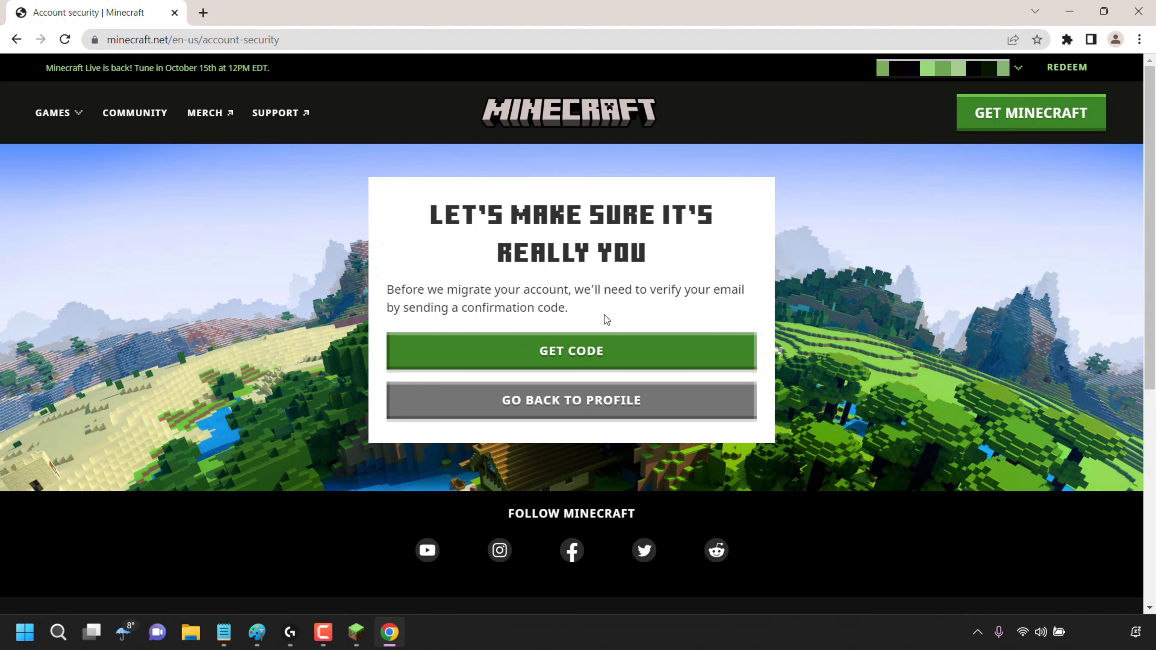
Step: Request the emailed confirmation code, paste it in, and submit it to start migration
click(625, 353)
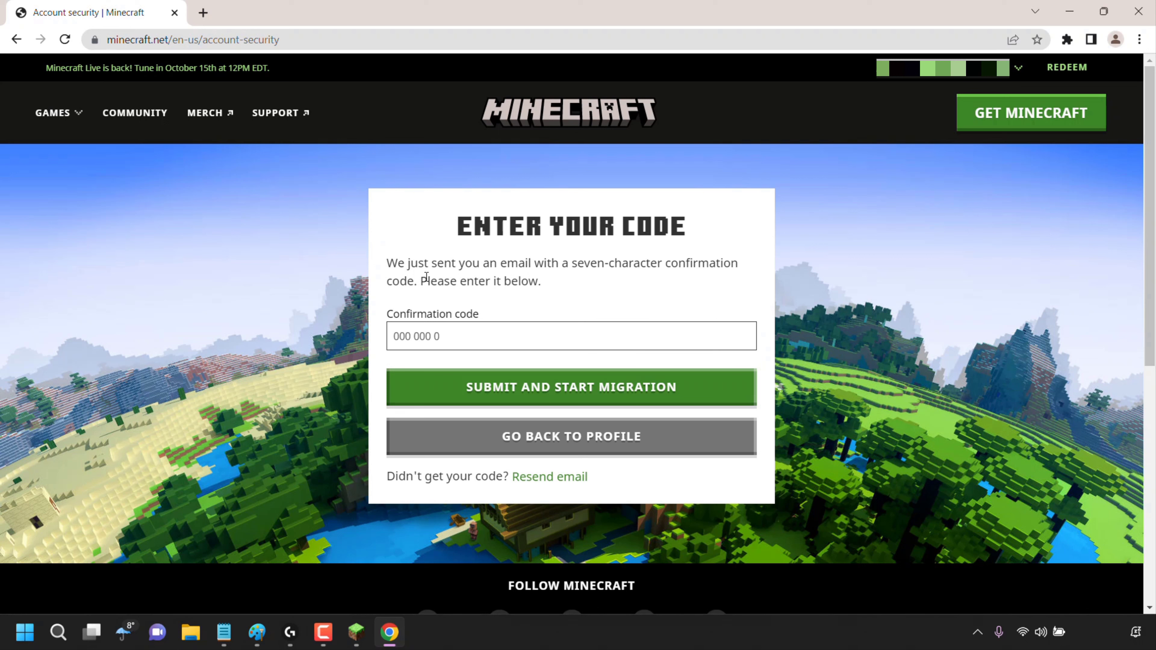
click(419, 335)
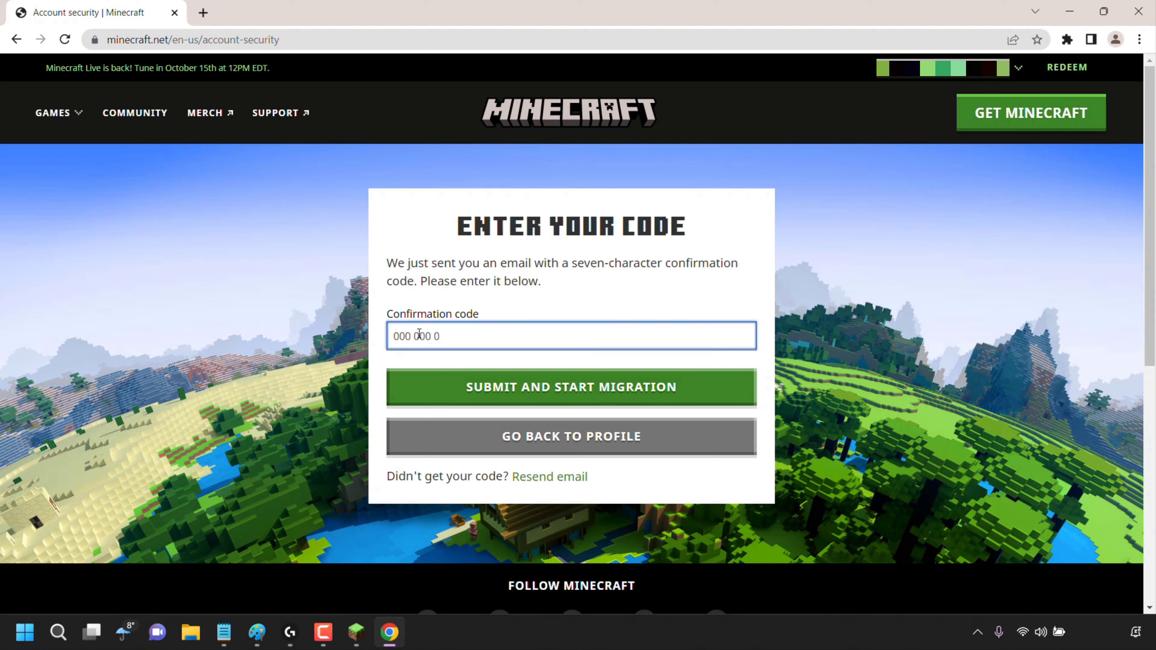
right_click(419, 333)
click(474, 454)
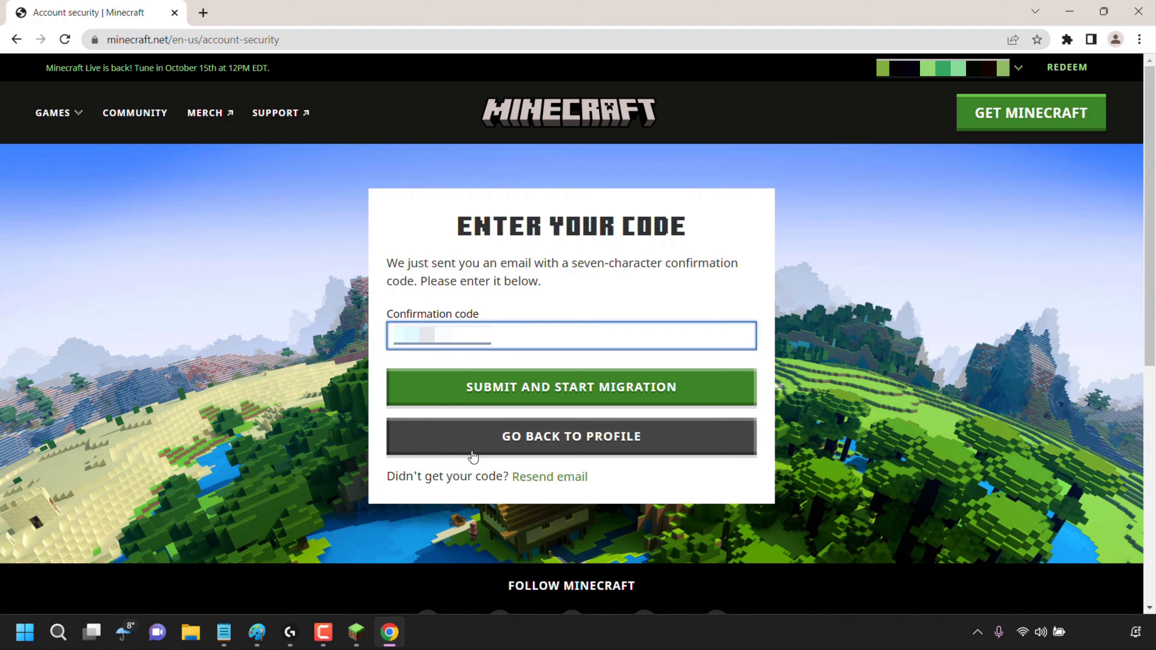
click(560, 400)
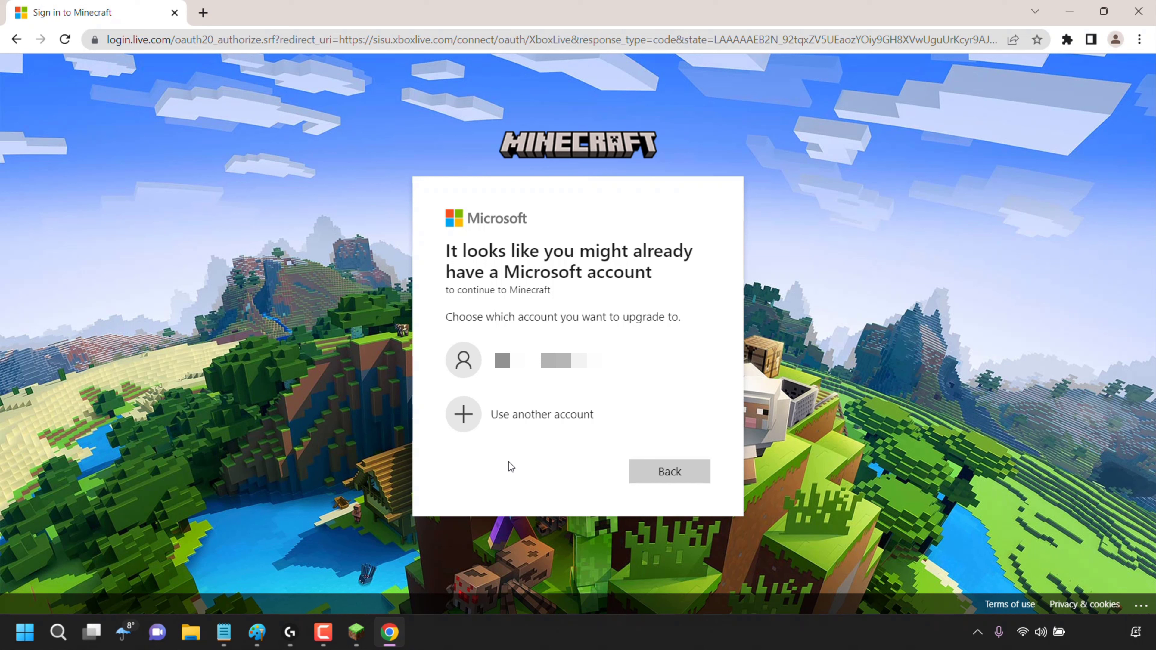
Step: Sign in with a different Microsoft account using its email and password, staying signed in
click(605, 421)
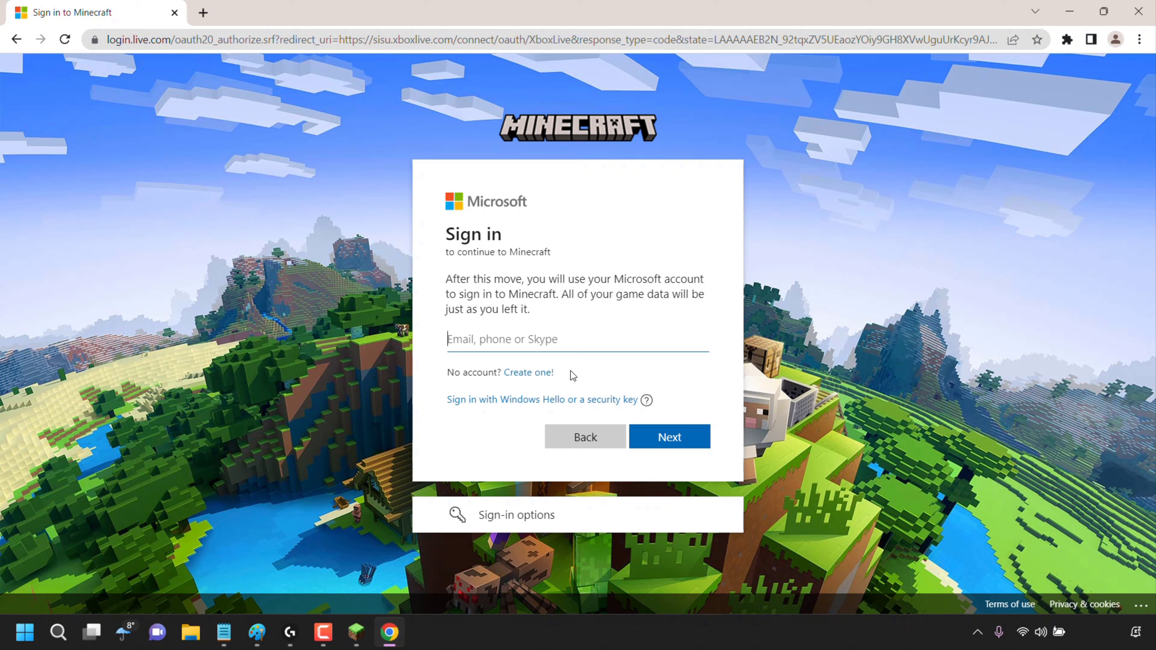
right_click(519, 338)
click(564, 459)
click(668, 440)
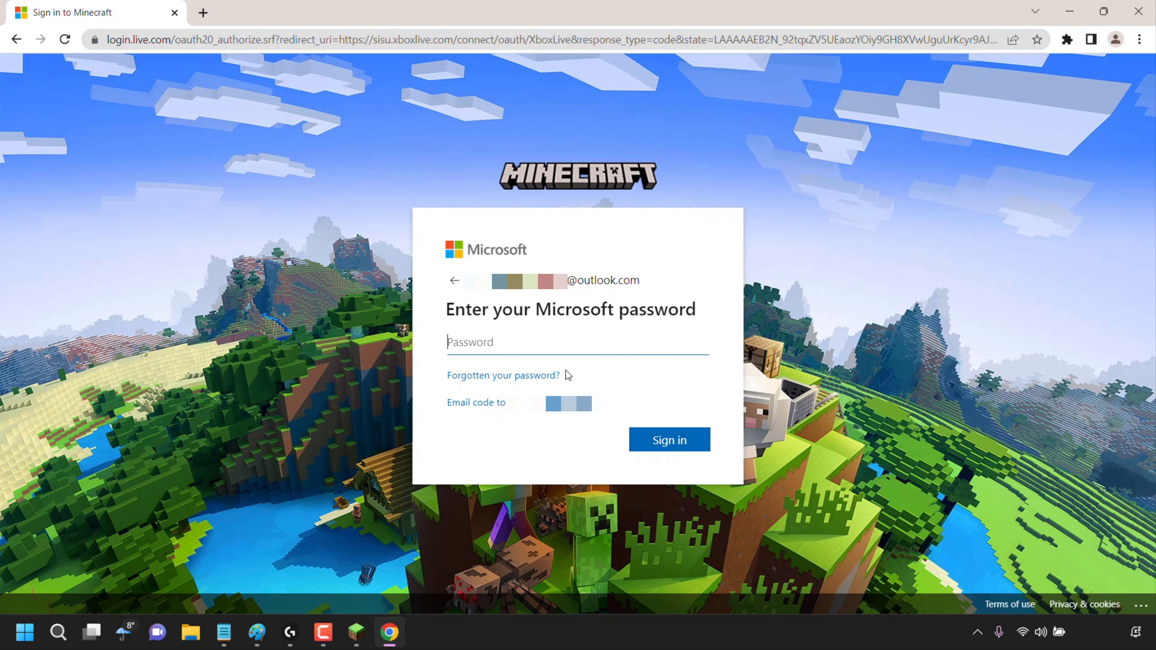
key(ctrl+v)
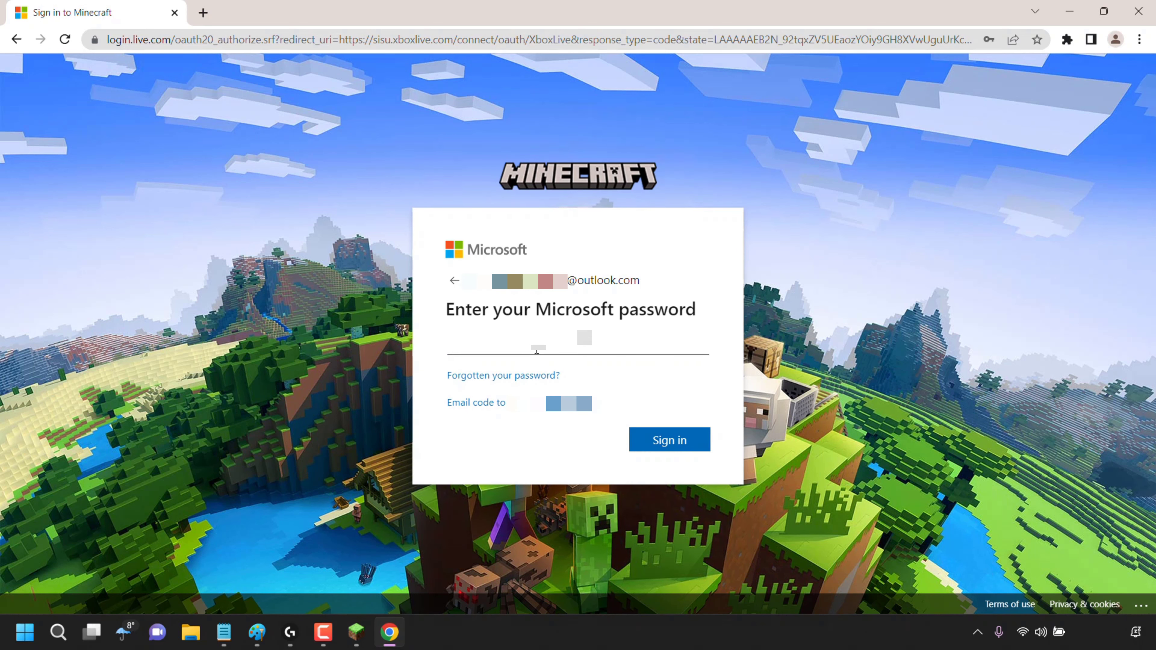
click(697, 448)
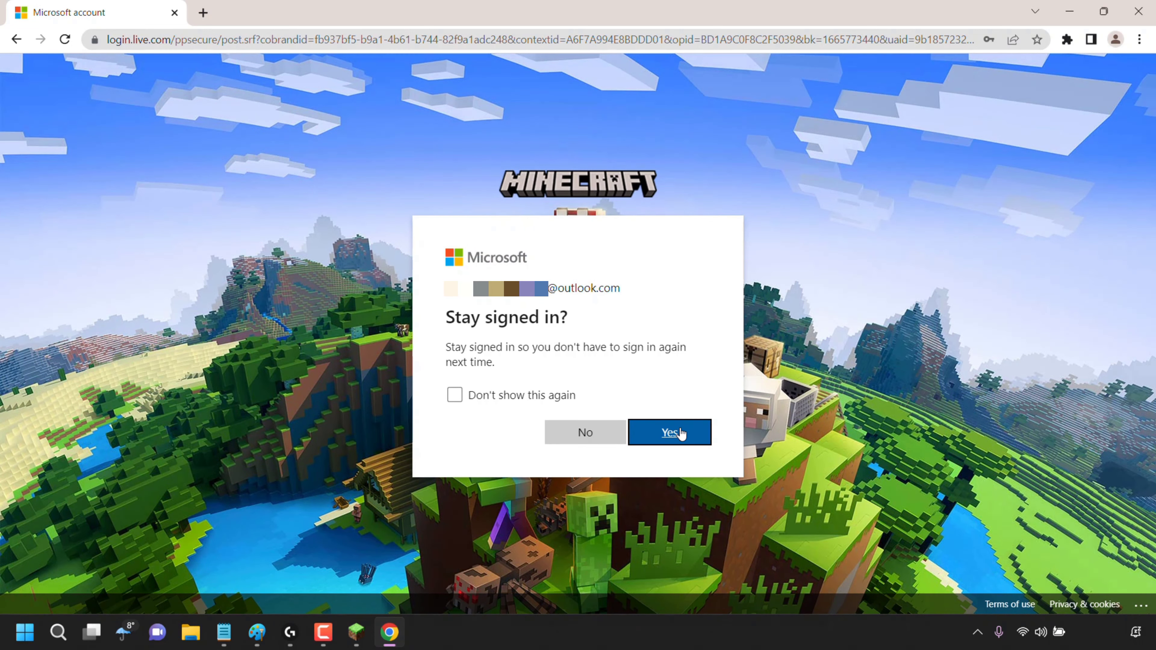
click(680, 434)
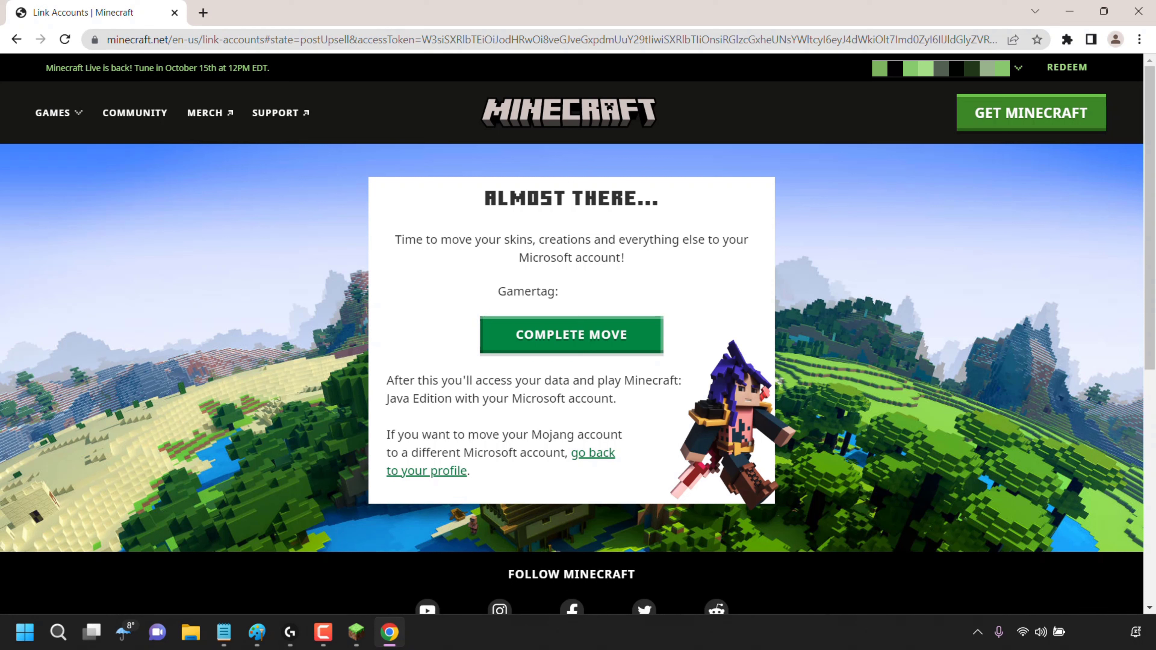
Step: Complete the account move on the Almost there page and confirm it
click(583, 346)
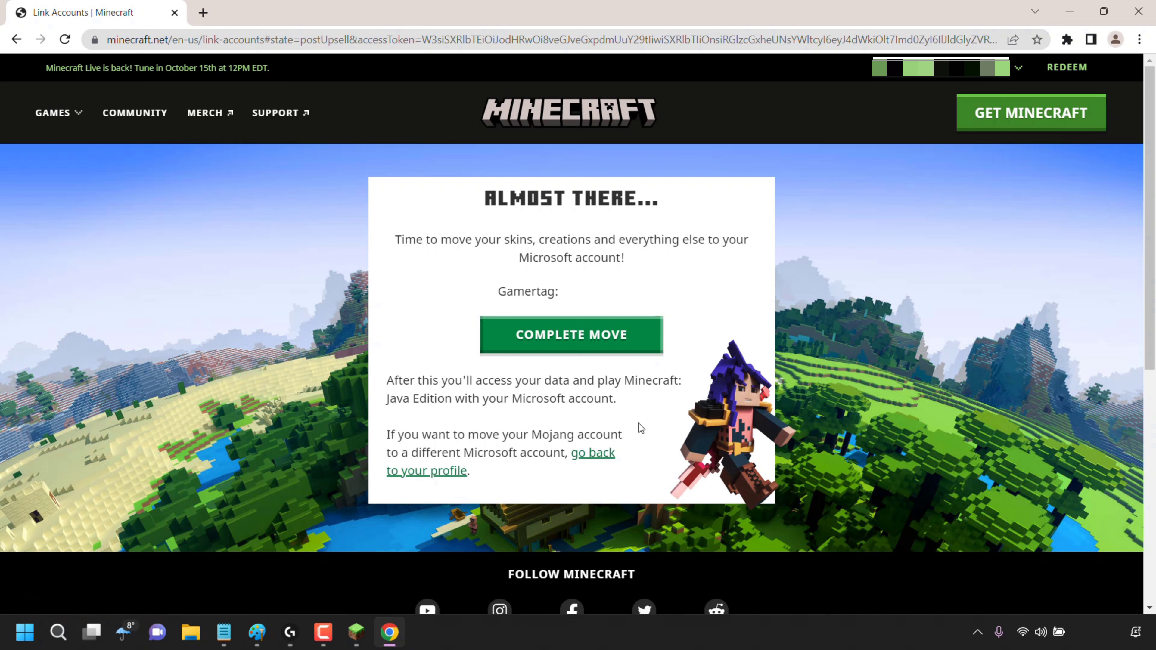
click(564, 349)
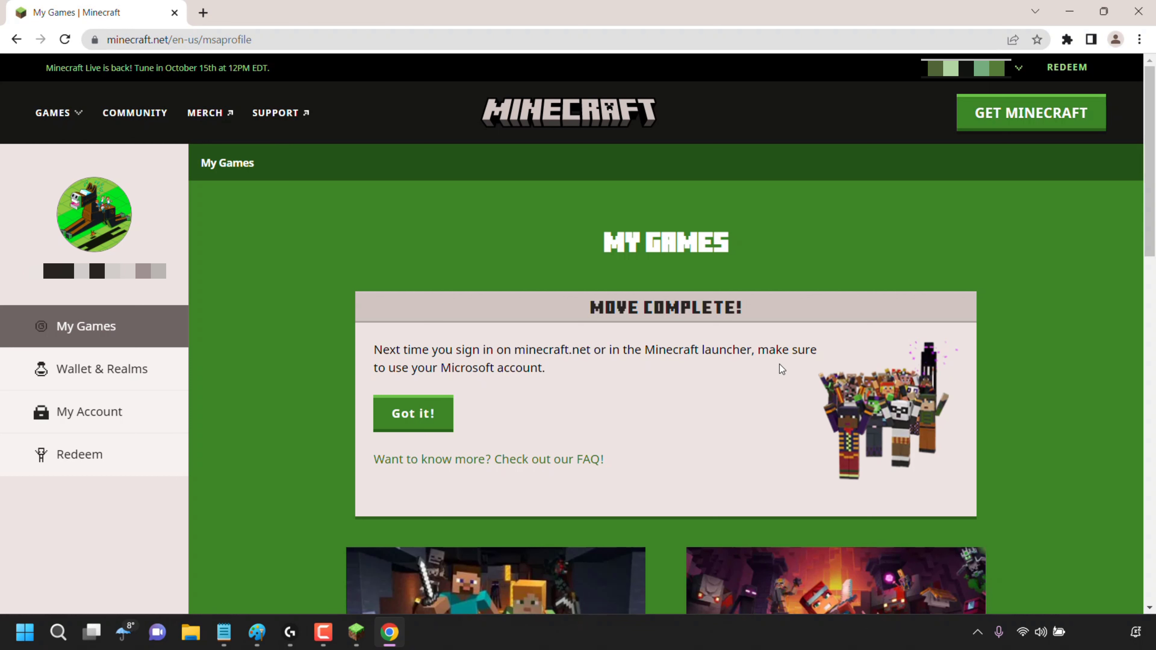
Step: Dismiss the Move complete notice with Got it! and close Chrome
click(412, 414)
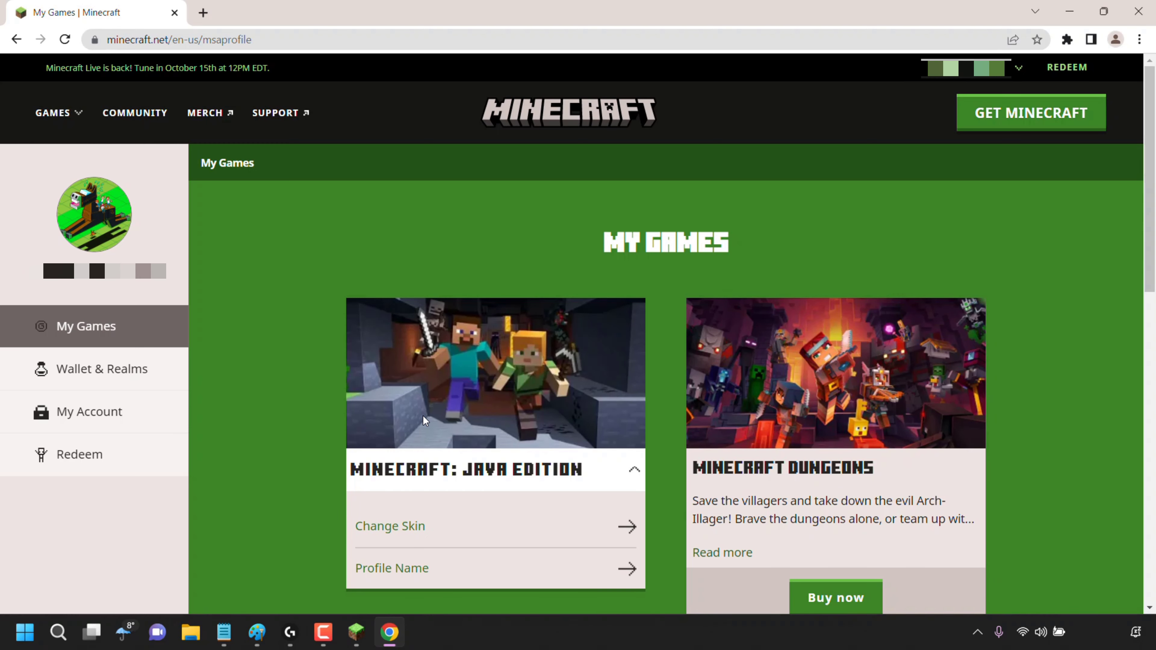
click(1144, 7)
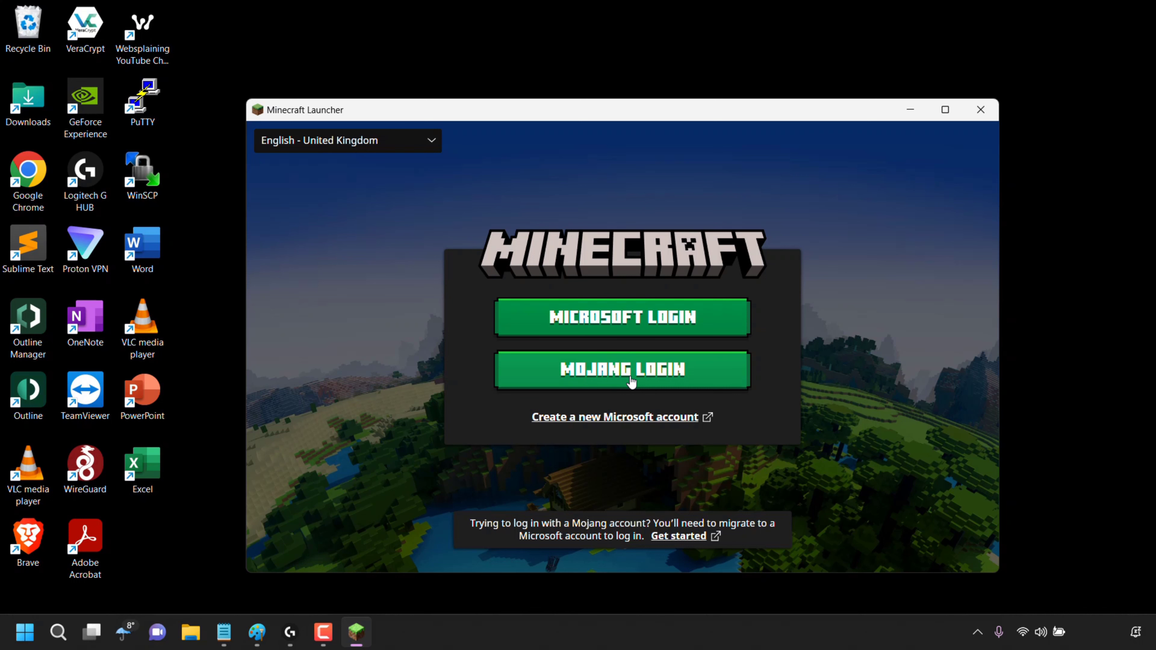
Step: Choose Microsoft Login, switch account, and continue with a different Microsoft account
click(616, 334)
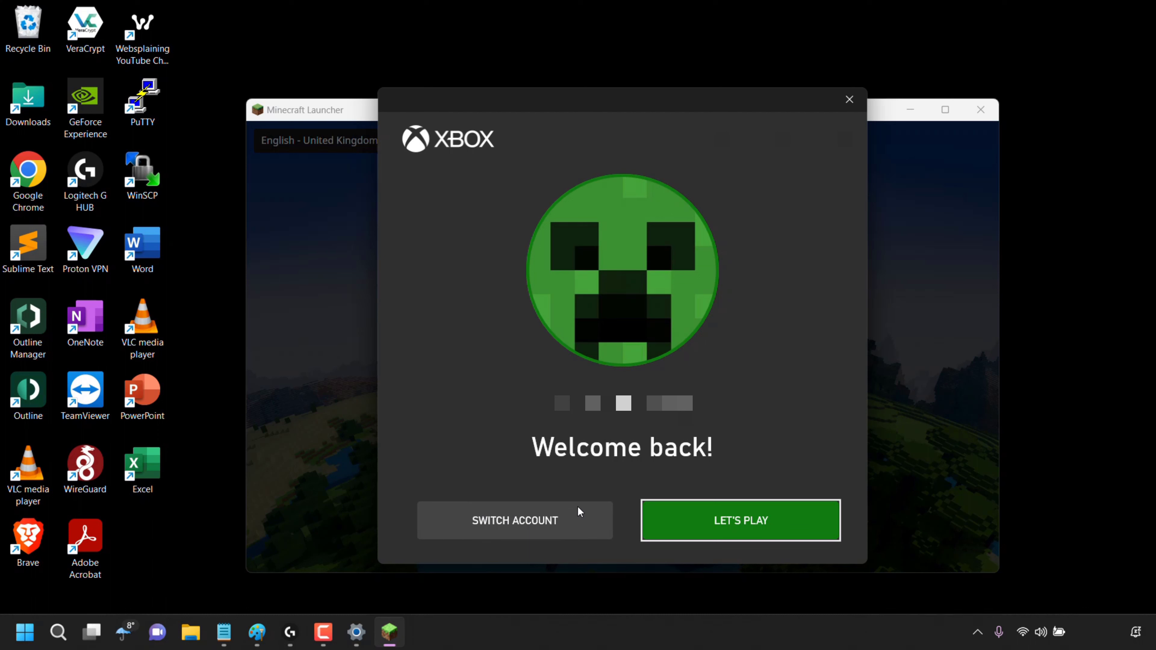
click(575, 530)
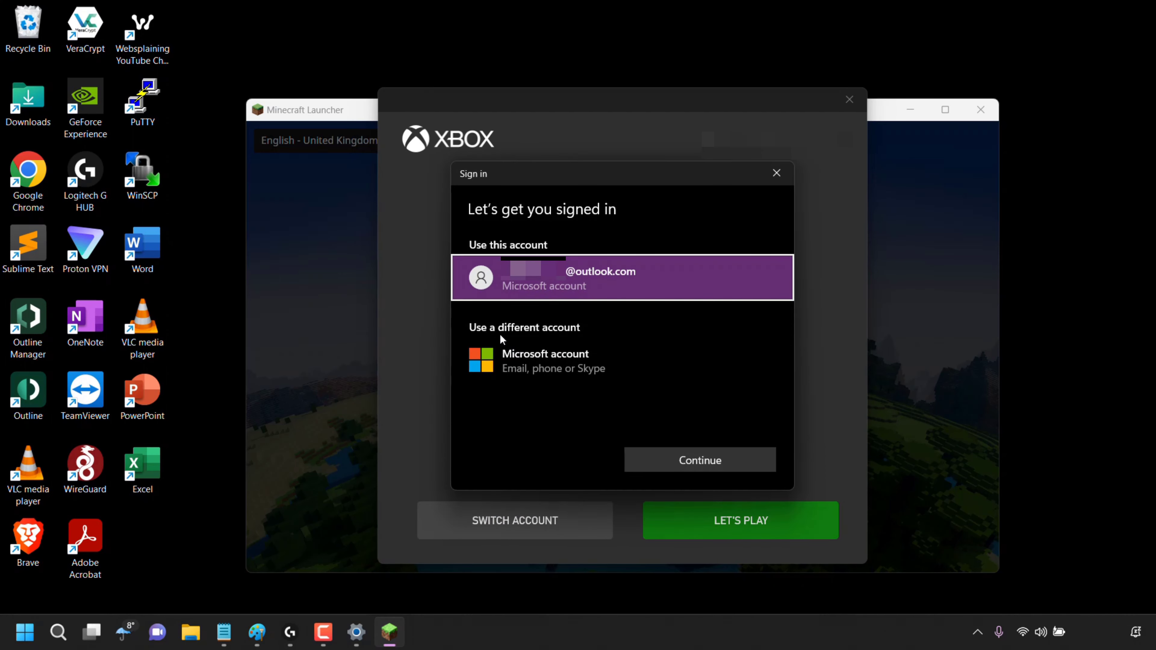
click(584, 366)
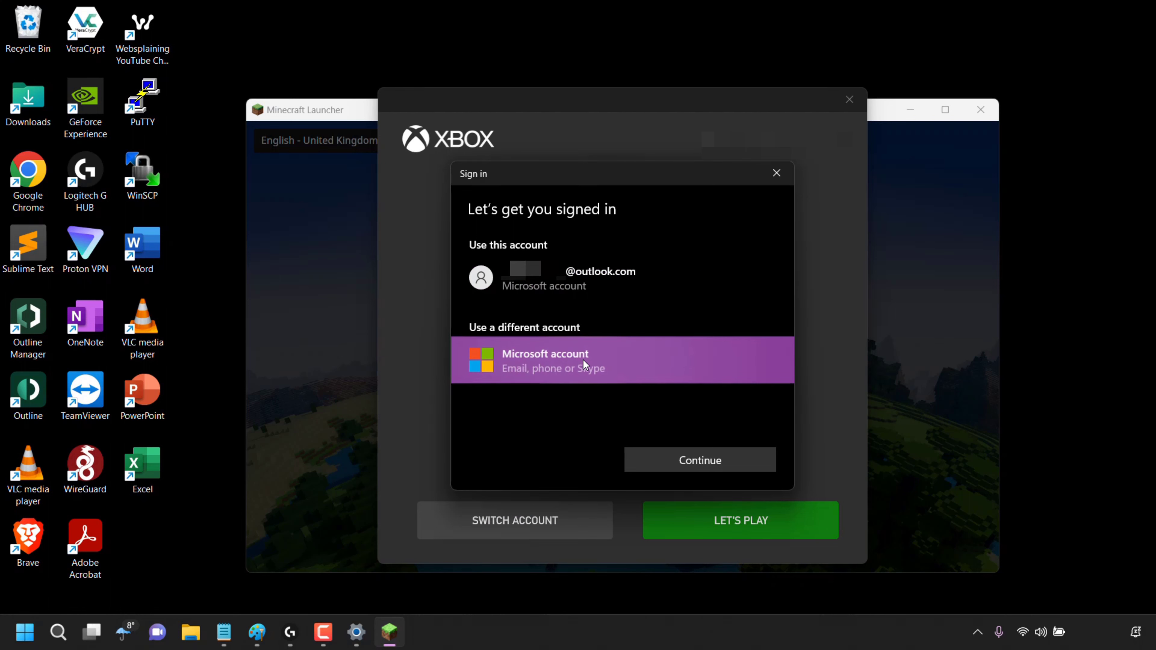
click(744, 461)
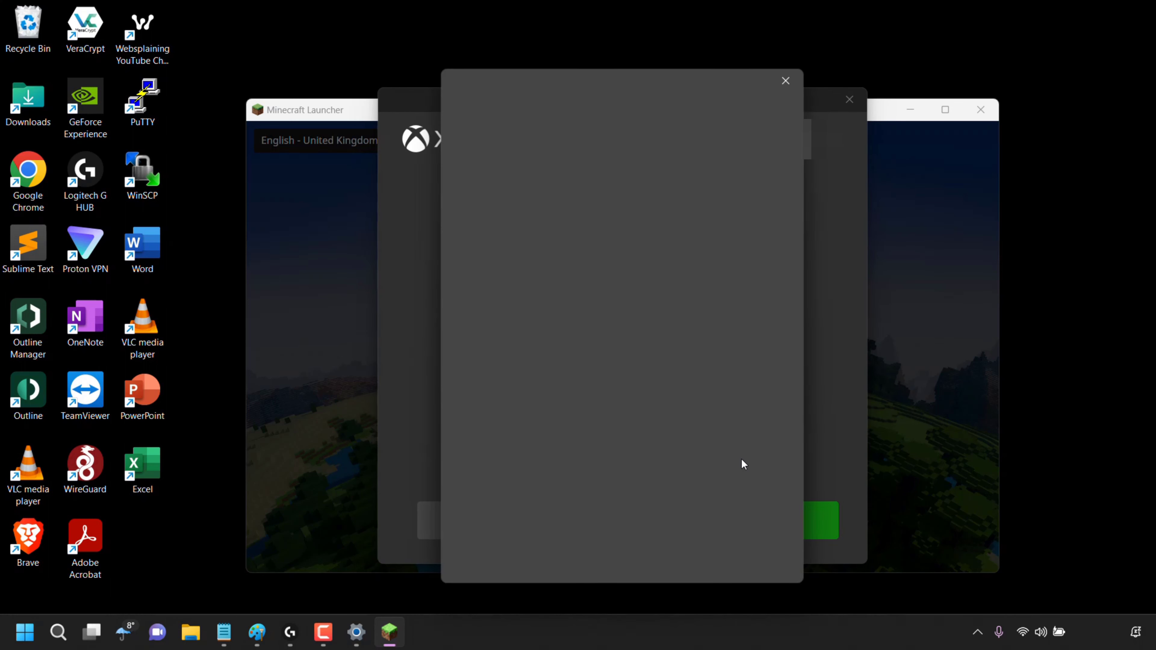
Step: Paste the Microsoft account's email and password into the sign-in form and submit them
click(539, 186)
key(ctrl+v)
click(705, 283)
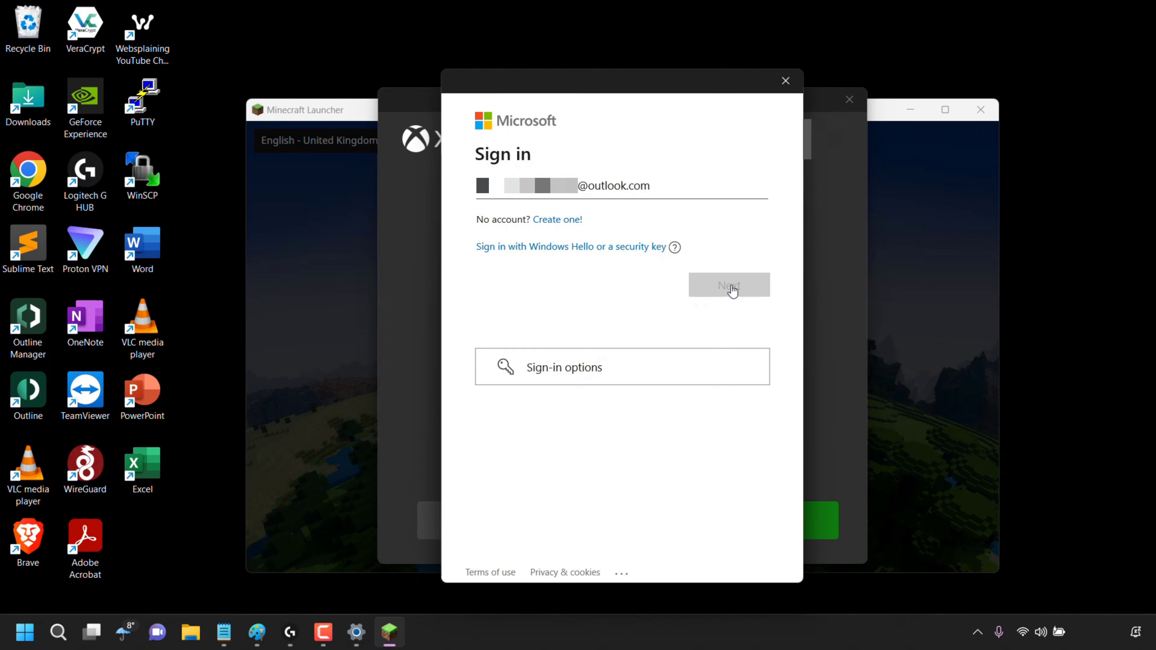
key(ctrl+v)
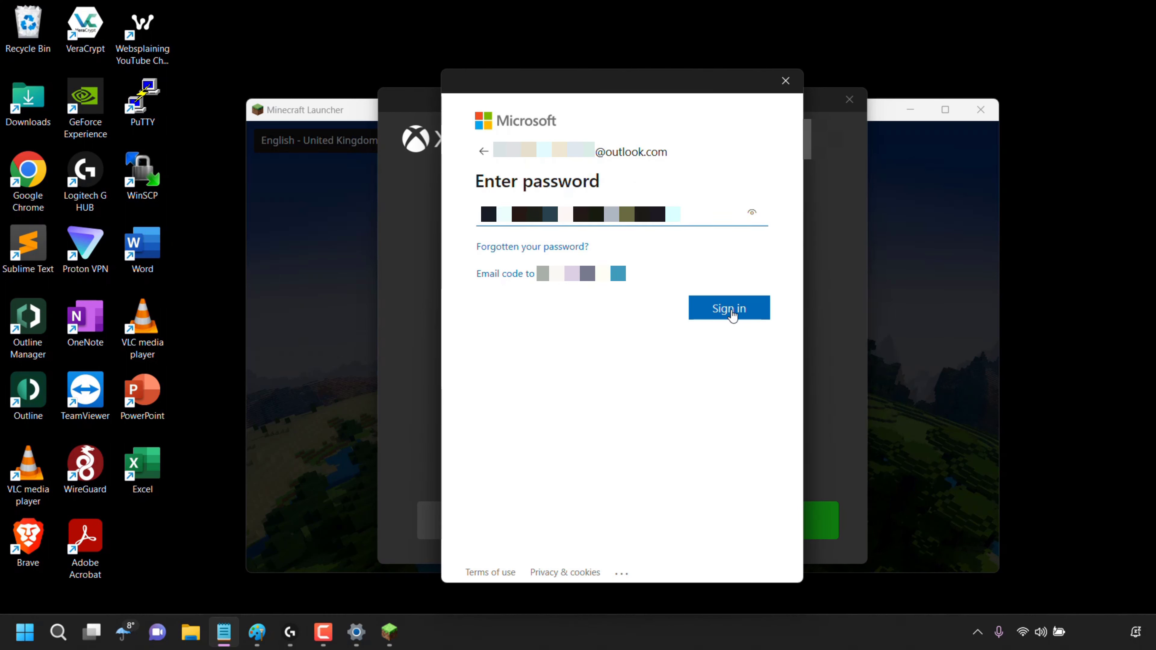
click(755, 316)
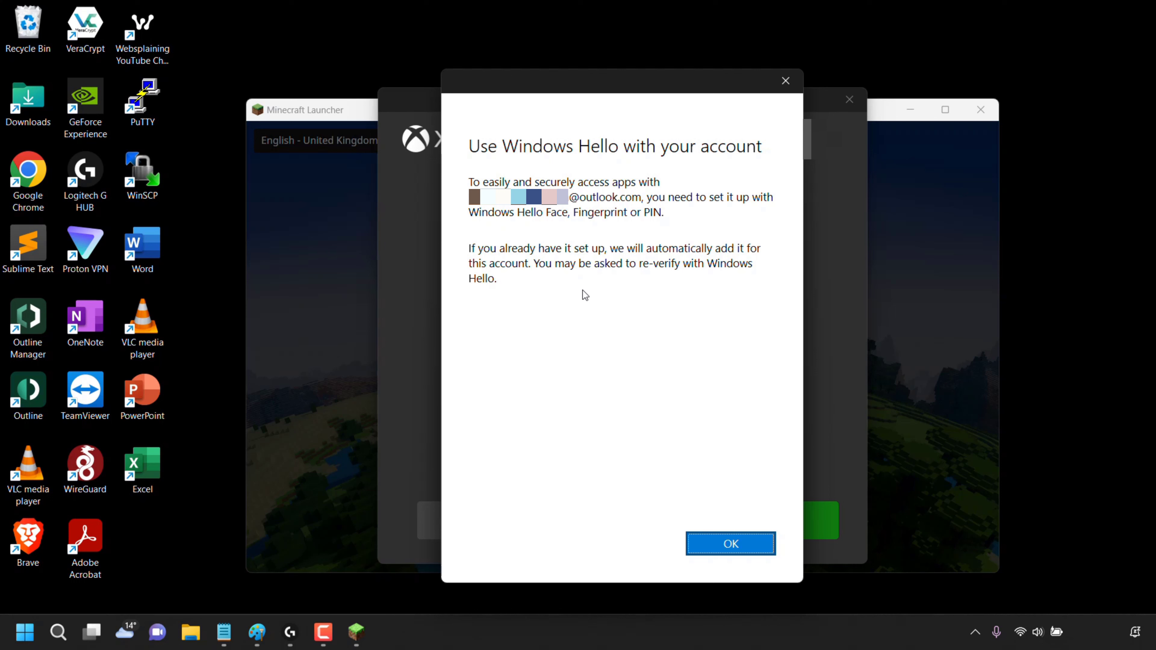
Step: Accept the Windows Hello prompt and confirm identity with the Windows PIN
click(757, 545)
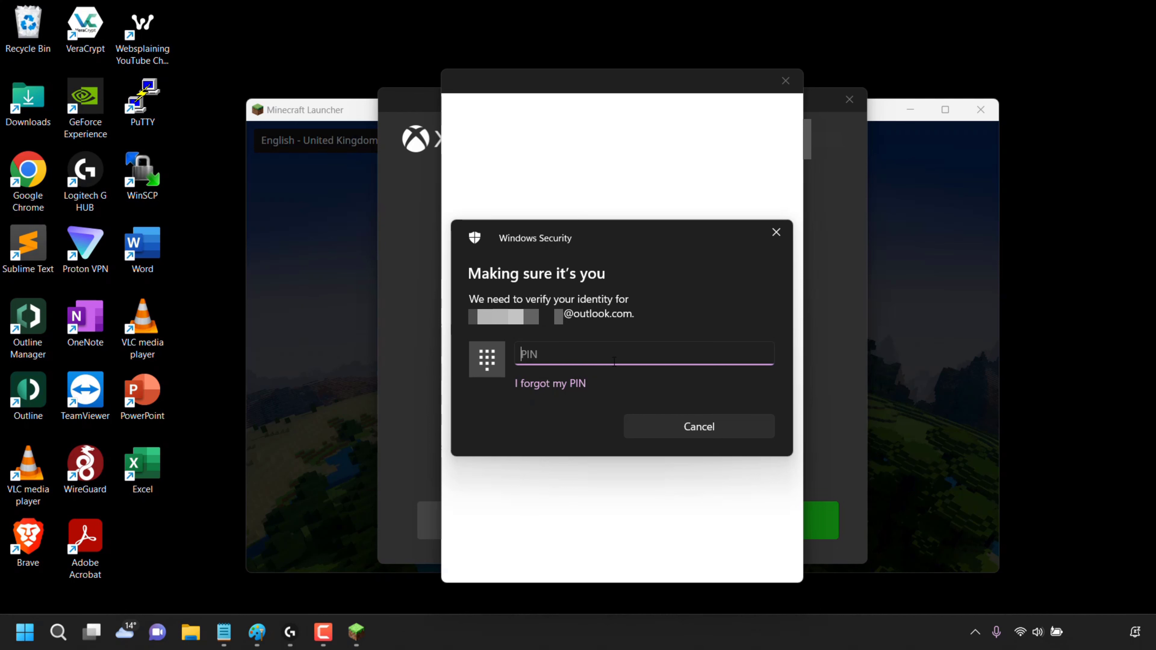
text(****)
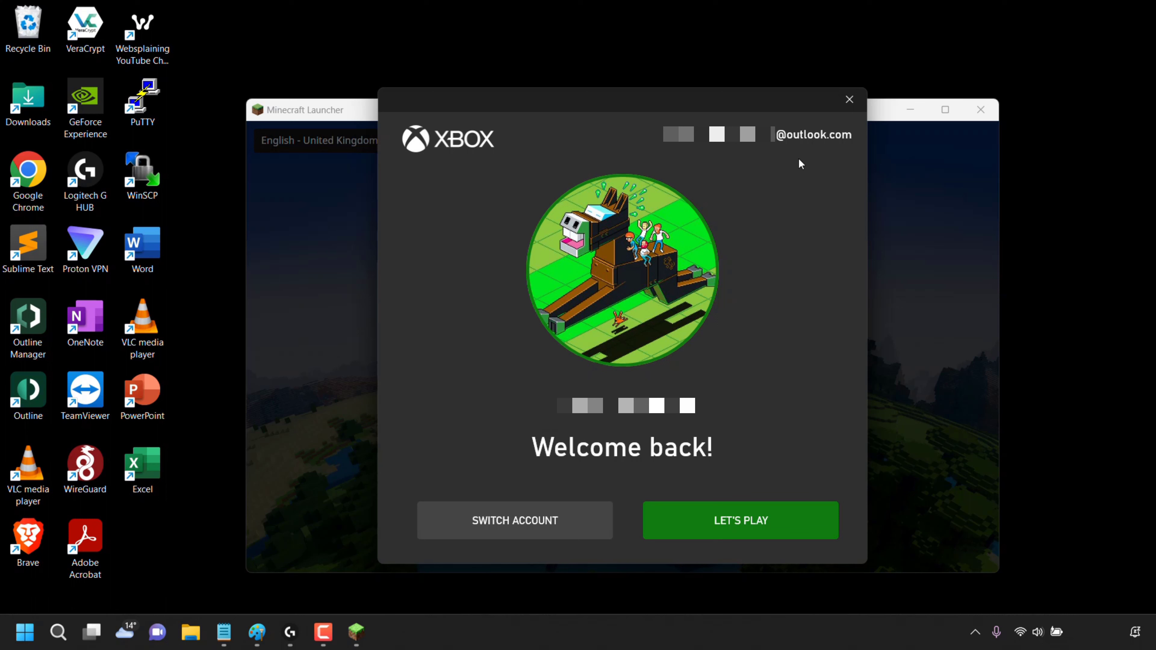
Step: Continue into the launcher with LET'S PLAY and start Minecraft: Java Edition 1.19.2
click(783, 523)
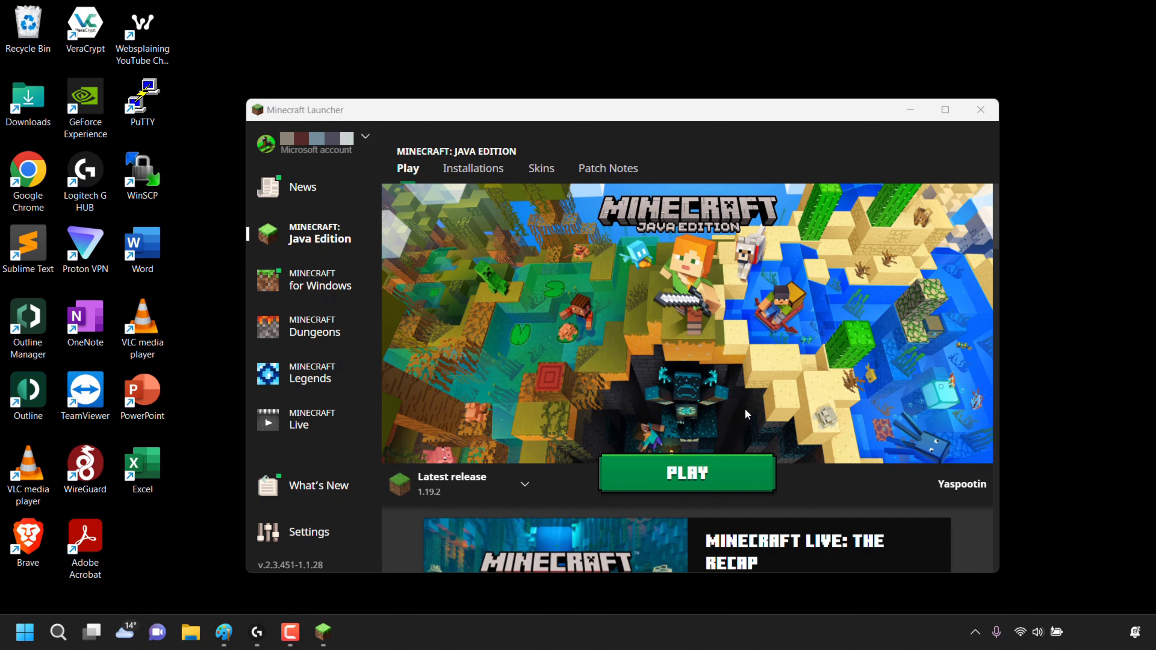
click(737, 481)
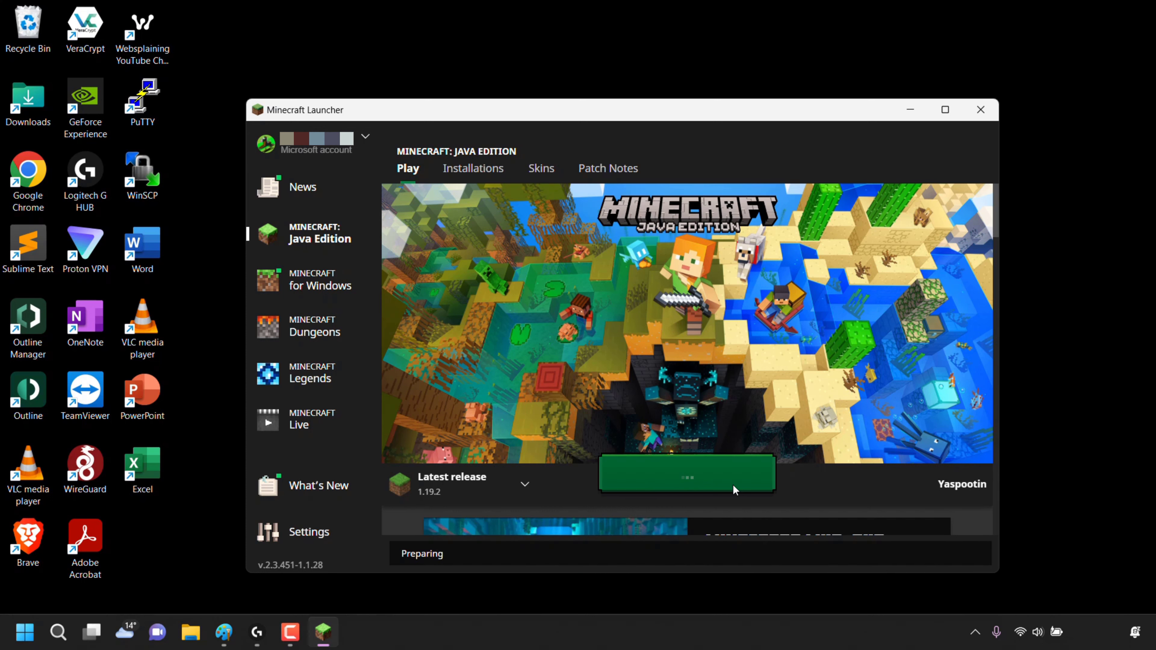